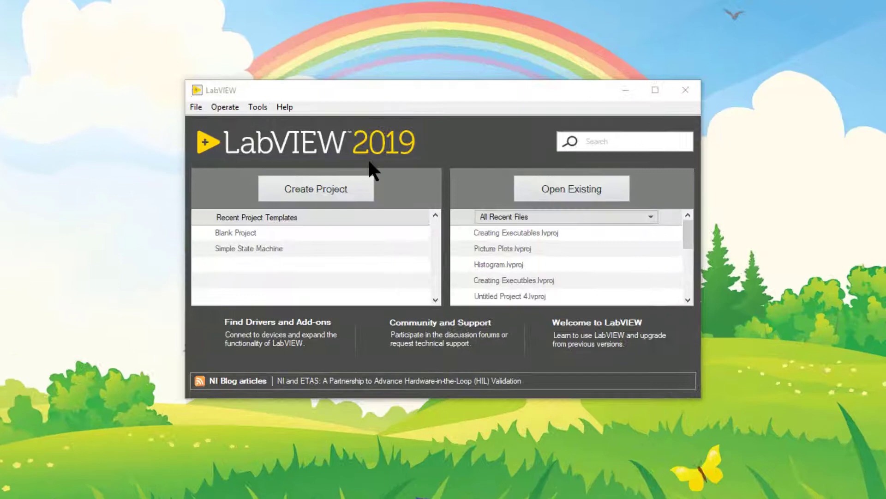
Open the NI Security Login dialog from the Tools > Security menu
click(153, 44)
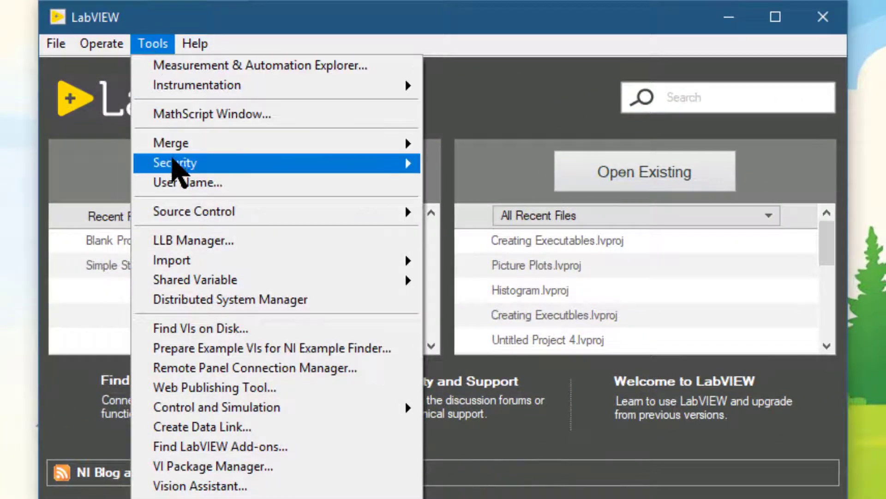
mouse_move(175, 163)
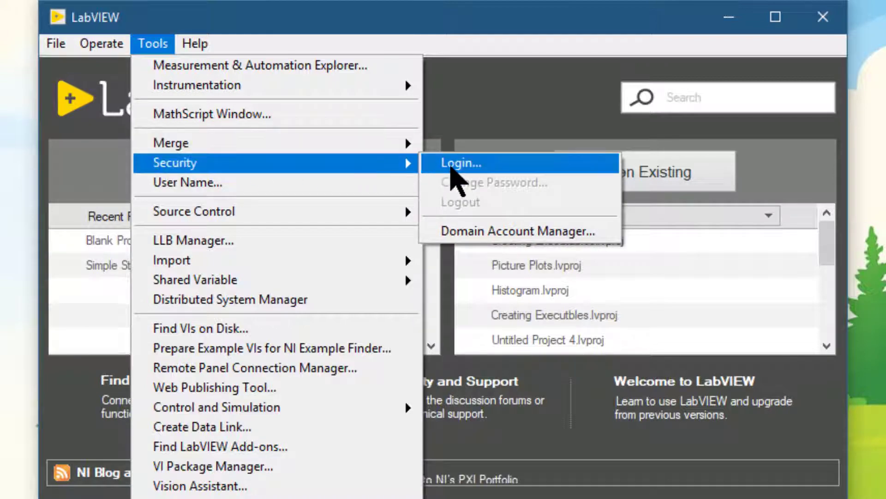
click(451, 166)
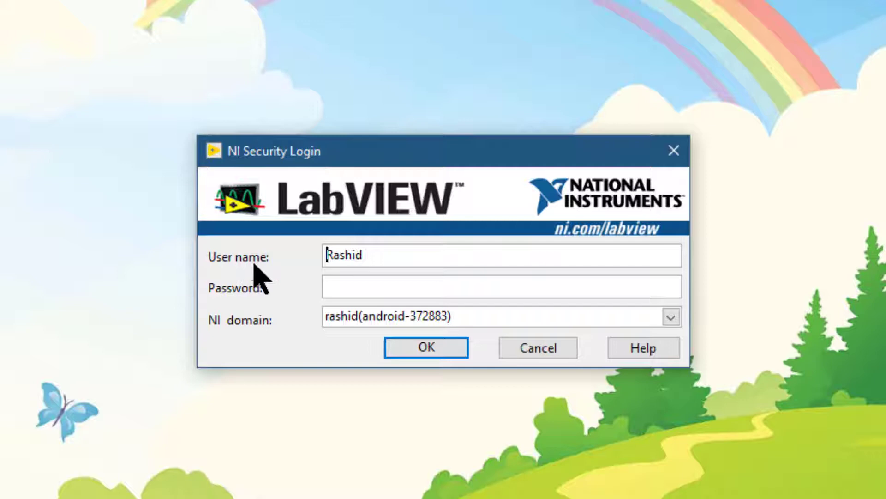
Extend the pre-filled user name with the surname and enter the password
click(392, 256)
text(Malik)
click(378, 290)
text(*)
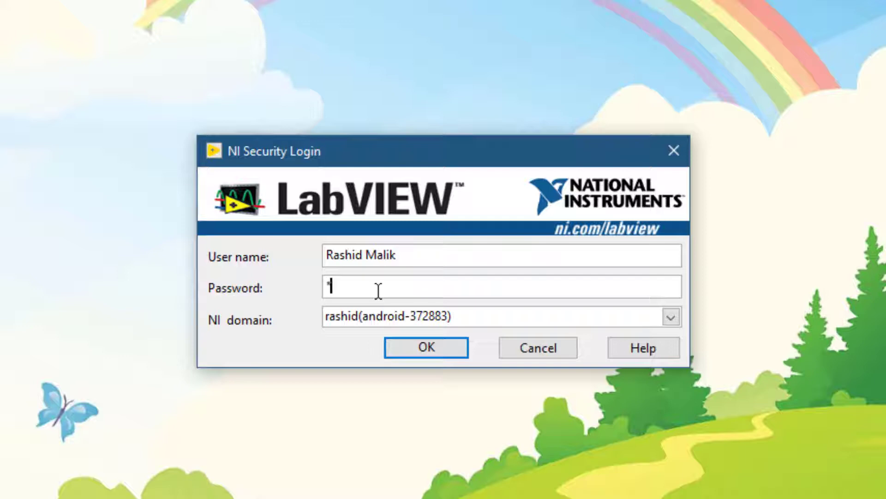
text(****)
text(**)
text(*)
text(**)
Keep the existing NI domain and submit the login credentials
click(671, 320)
click(642, 336)
click(444, 348)
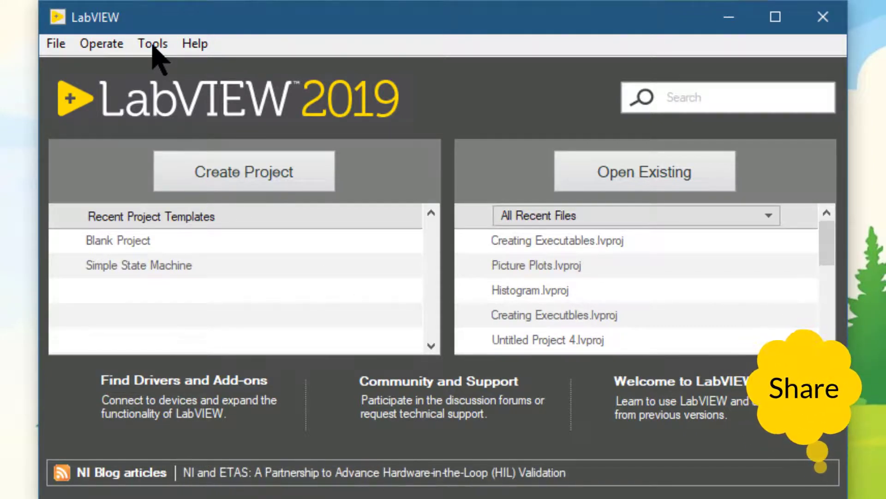
Log the current user out via the Tools > Security > Logout command
click(154, 48)
mouse_move(175, 163)
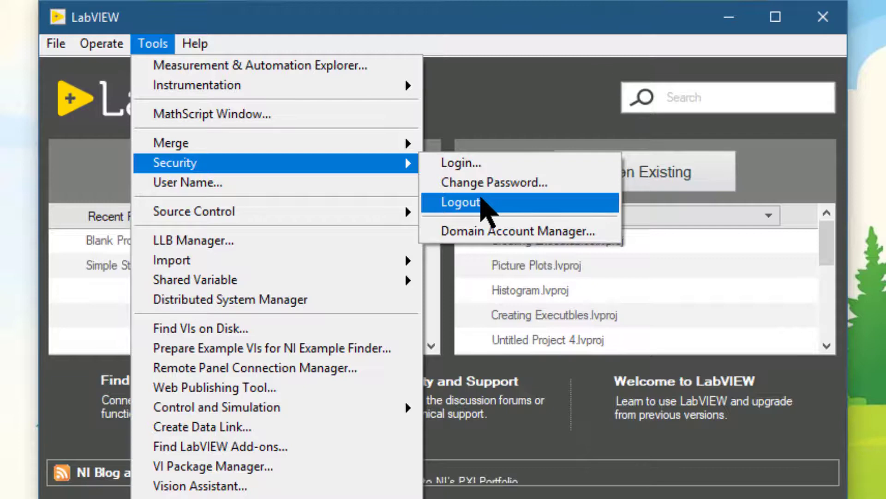
click(488, 208)
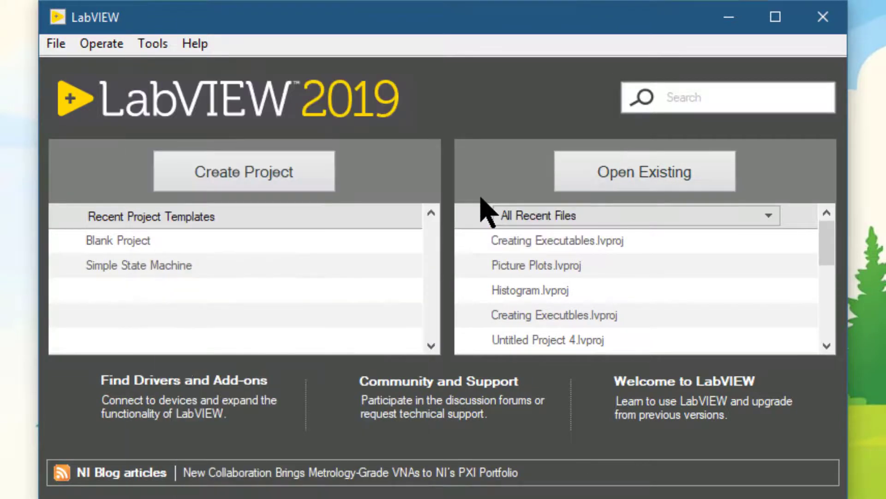